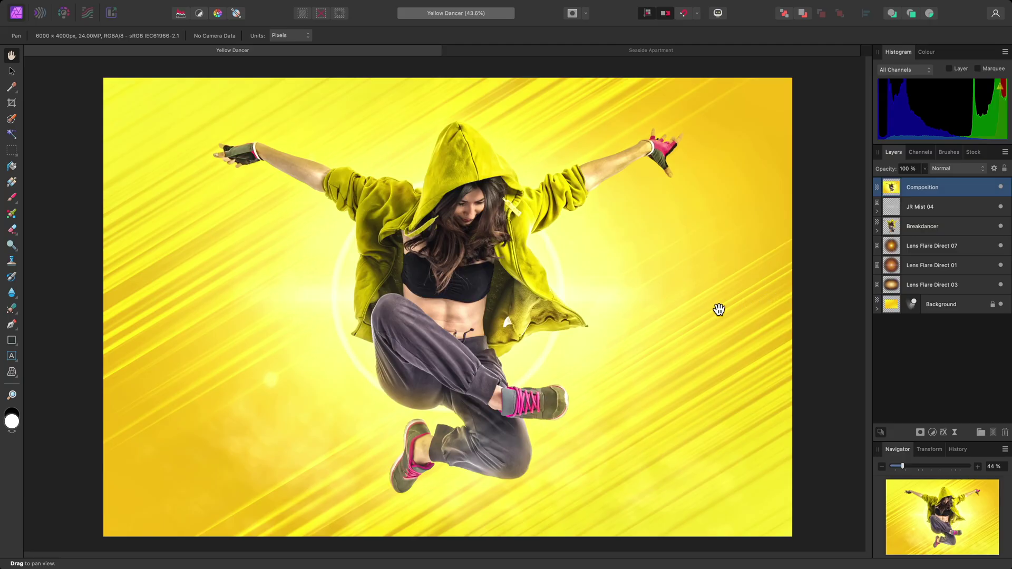
Step: Pick the QR Code Tool from the Rectangle Tool's shape flyout
left_click(15, 343)
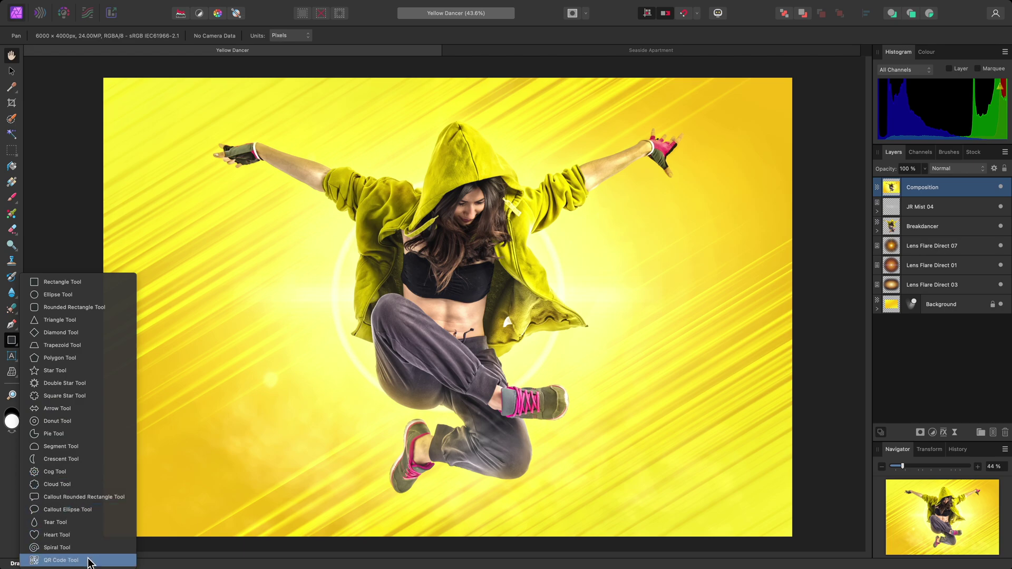
left_click(61, 560)
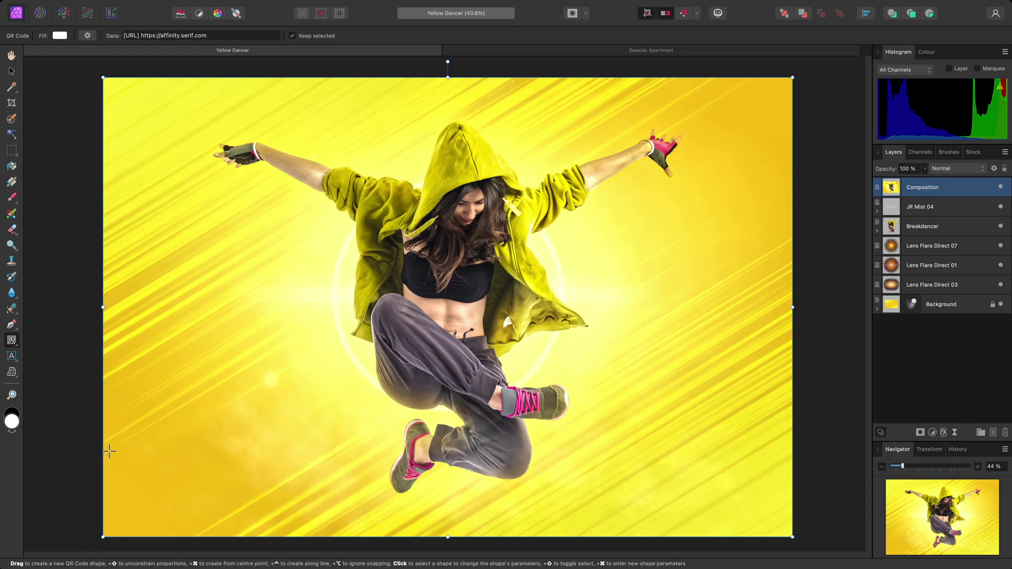
Step: Draw a QR code in the image's lower-left corner and set its fill to black (000000)
left_click_drag(109, 451, 213, 503)
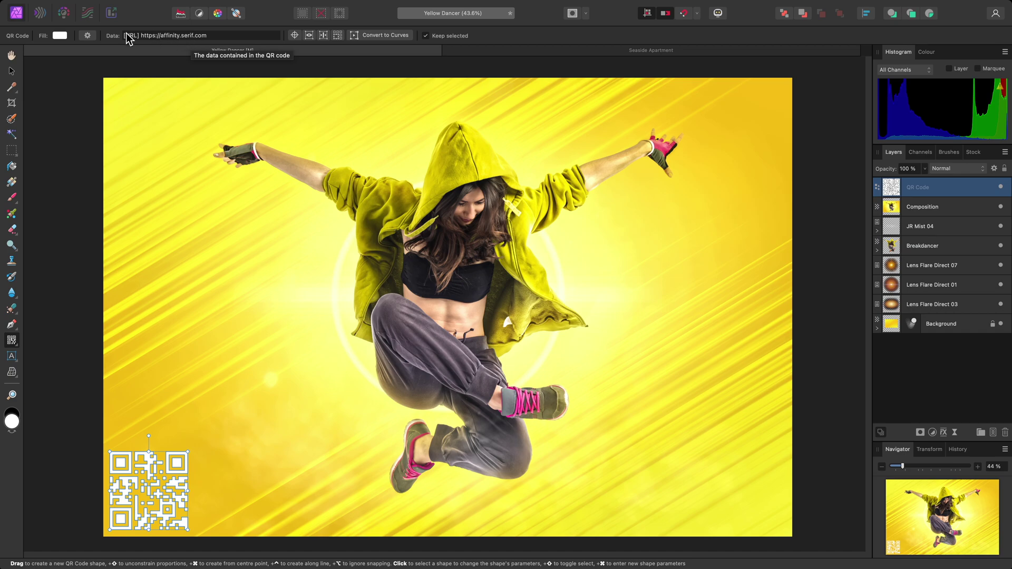
left_click(63, 35)
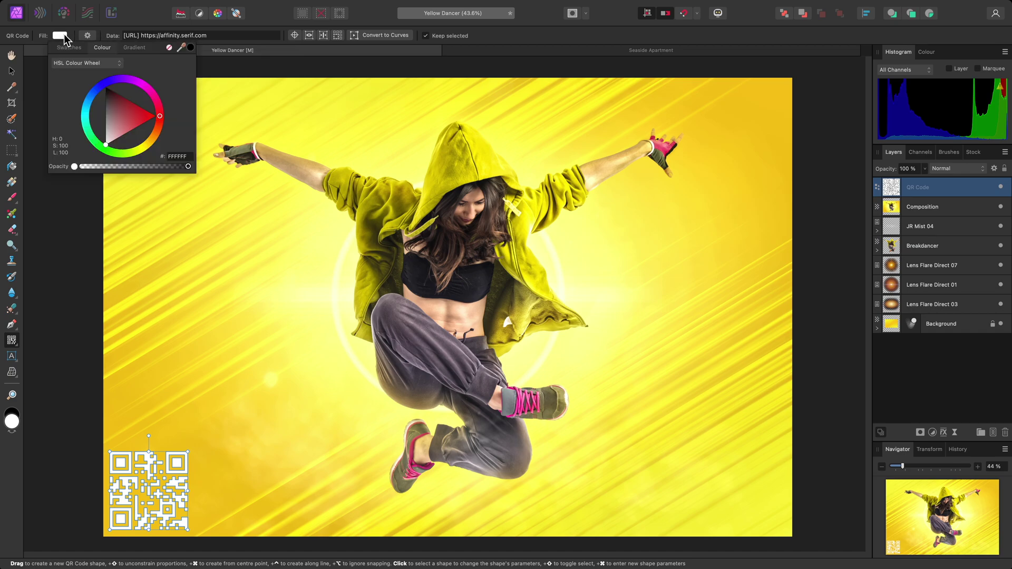
left_click(105, 94)
left_click_drag(105, 94, 100, 75)
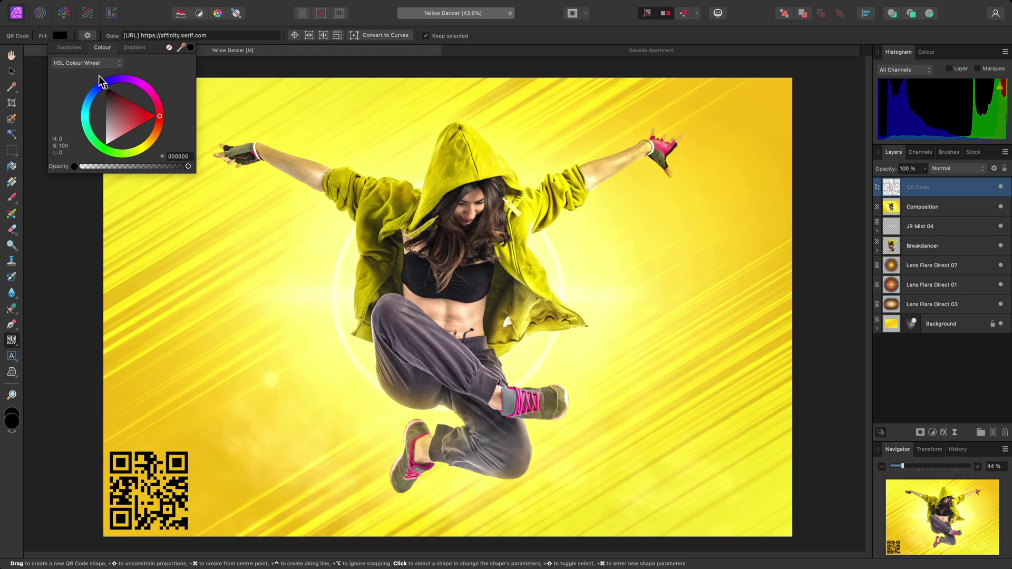
Step: Change the QR code's data type from URL to Location
left_click(216, 35)
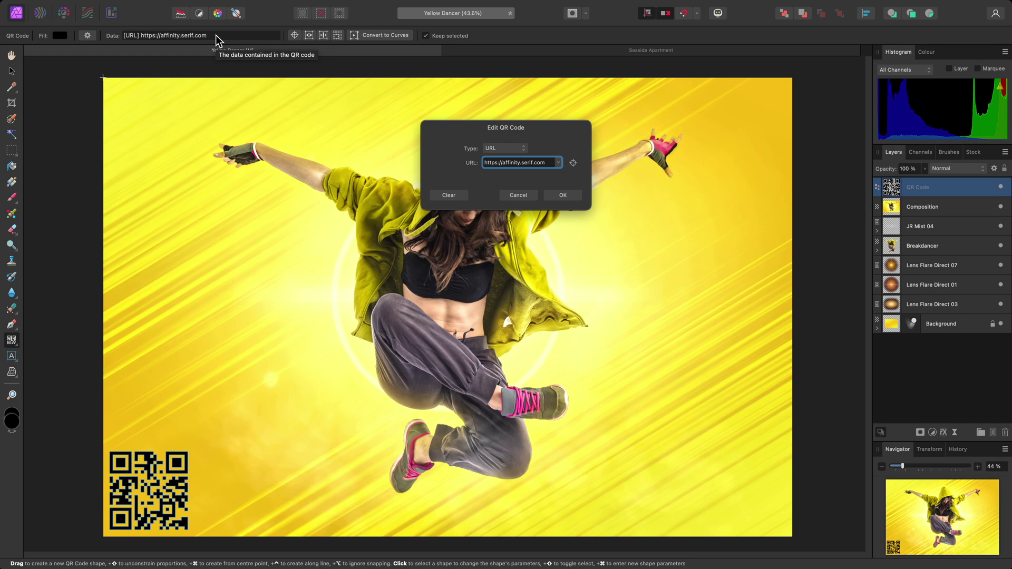
left_click(513, 148)
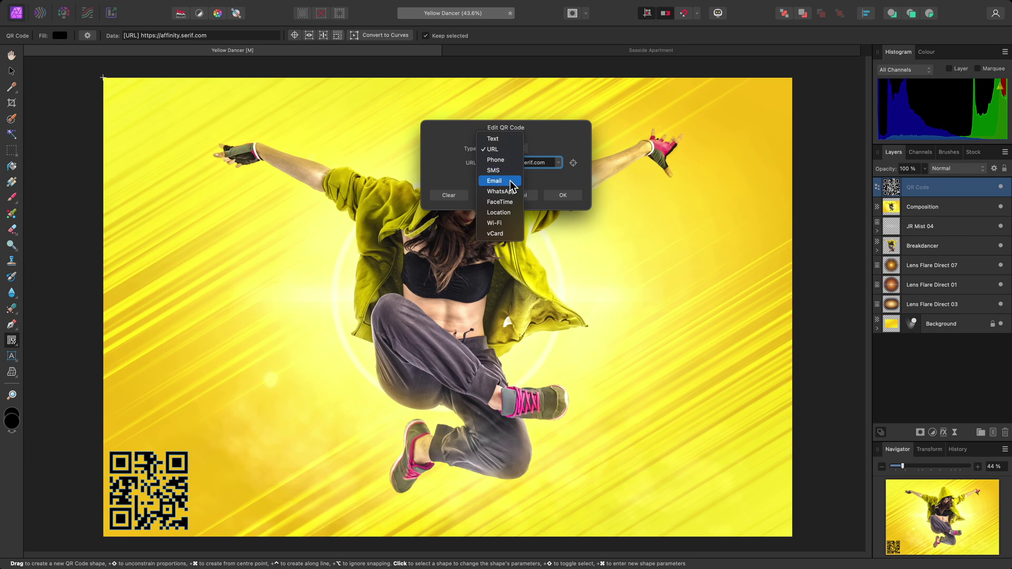
left_click(518, 212)
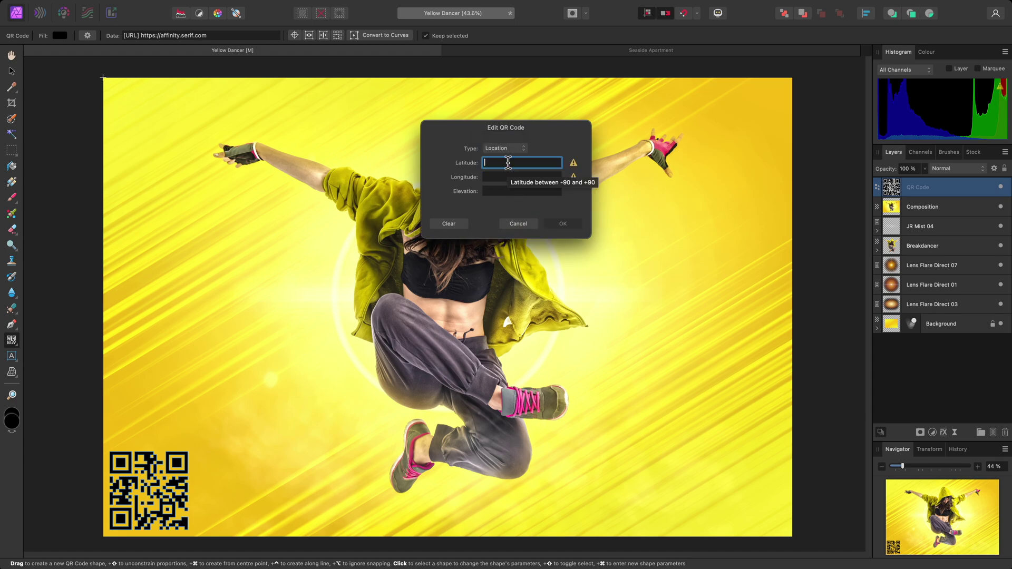
Step: Paste latitude 52.91689539160819 and longitude -1.1573302378608374 from Notes and confirm
key("super+Tab")
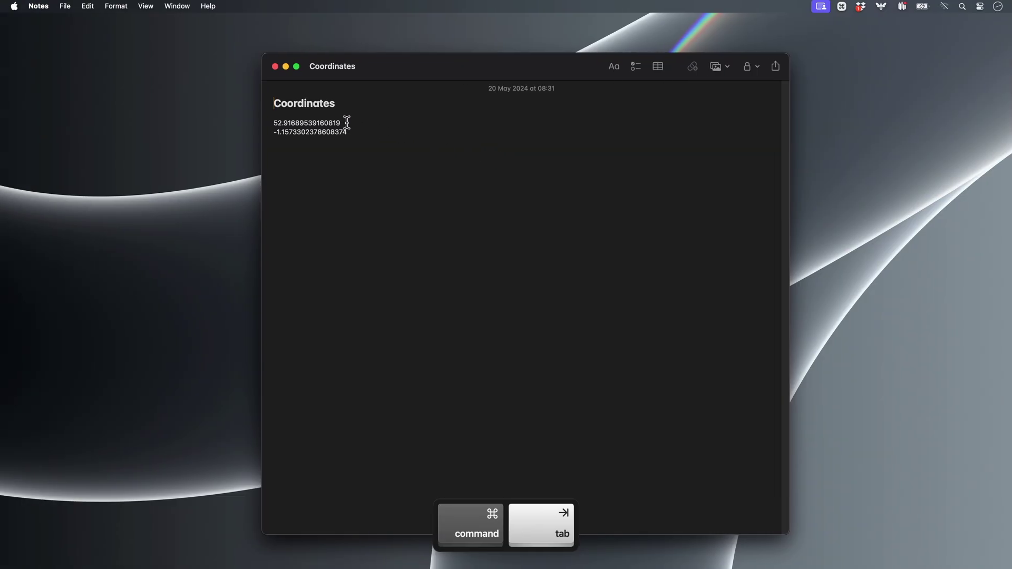
double_click(346, 123)
key("super+c")
key("super+Tab")
key("super+v")
key("super+Tab")
left_click(345, 130)
double_click(345, 132)
key("super+c")
key("super+Tab")
key("super+v")
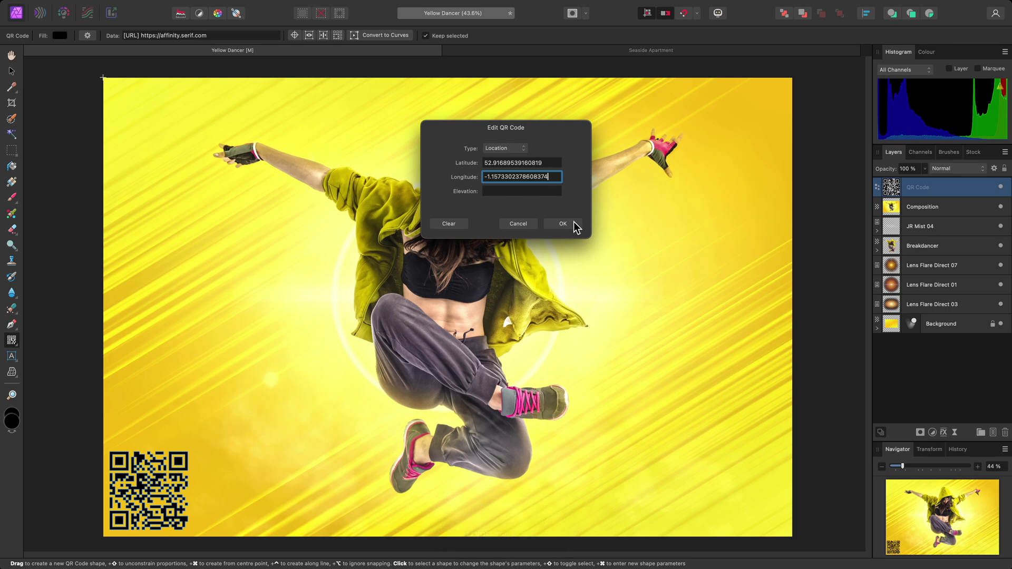
left_click(573, 223)
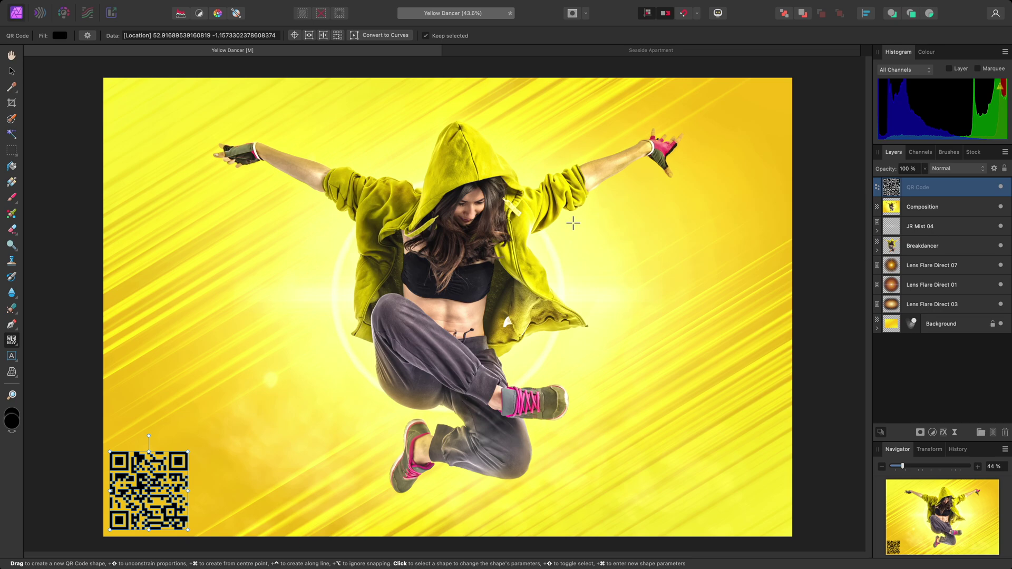
Step: Sample a pale yellow from the dancer image as the QR code's fill
key("alt")
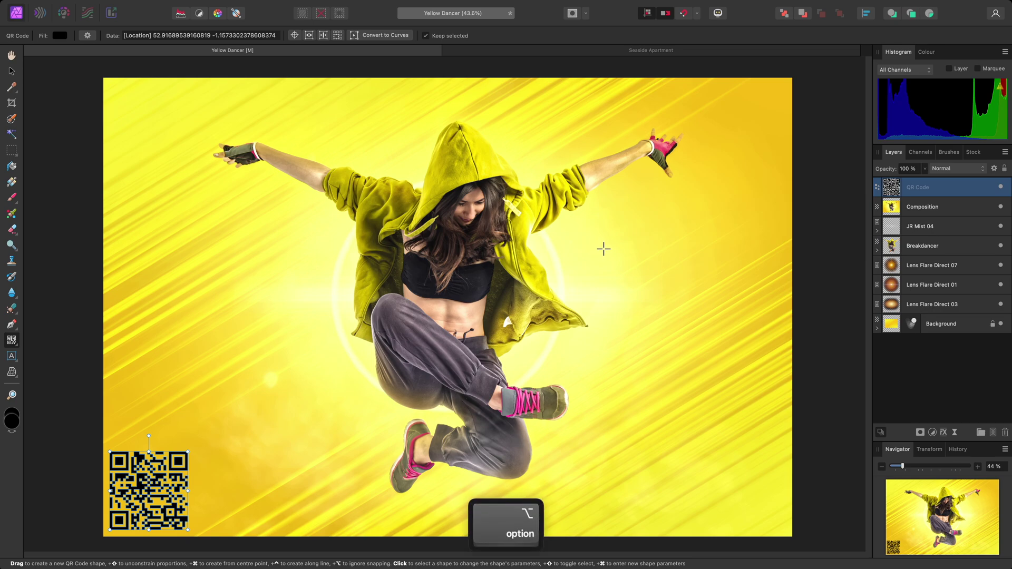
left_click_drag(609, 245, 550, 245)
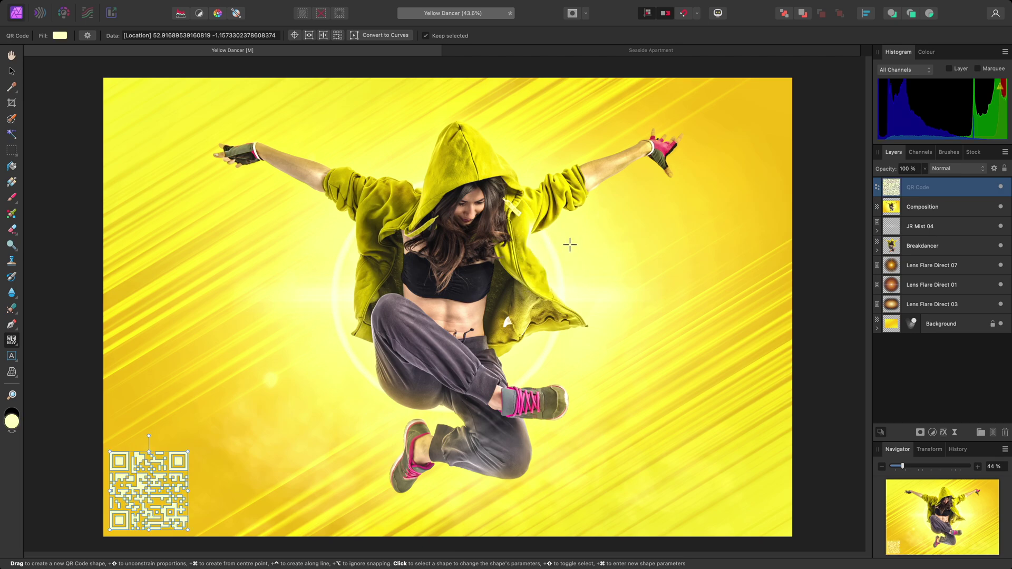
Step: Zoom in on the QR code and switch its layer blend mode to Overlay
key("h")
left_click_drag(263, 435, 373, 323)
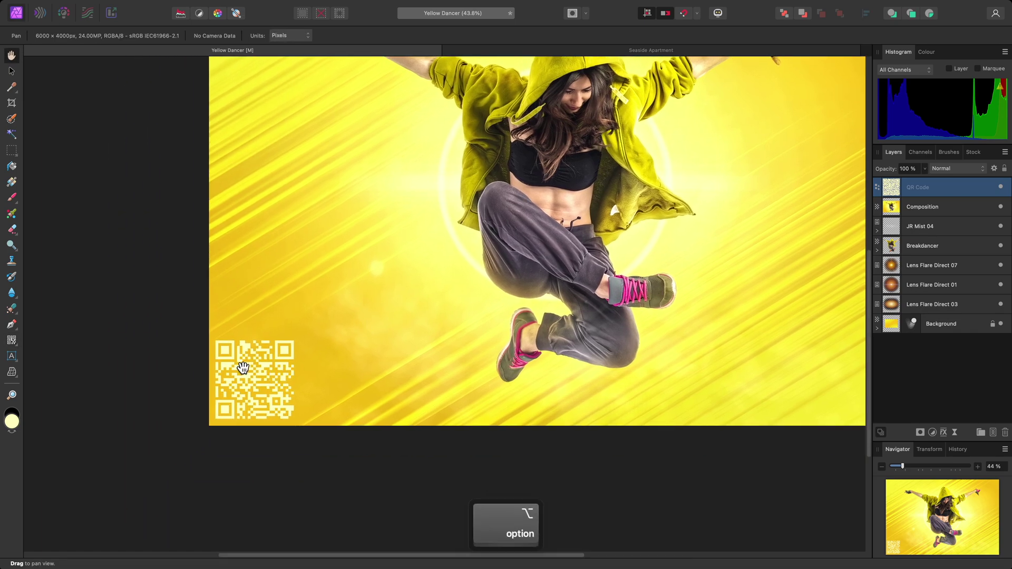
scroll(237, 385, "up", 5)
left_click_drag(263, 400, 284, 384)
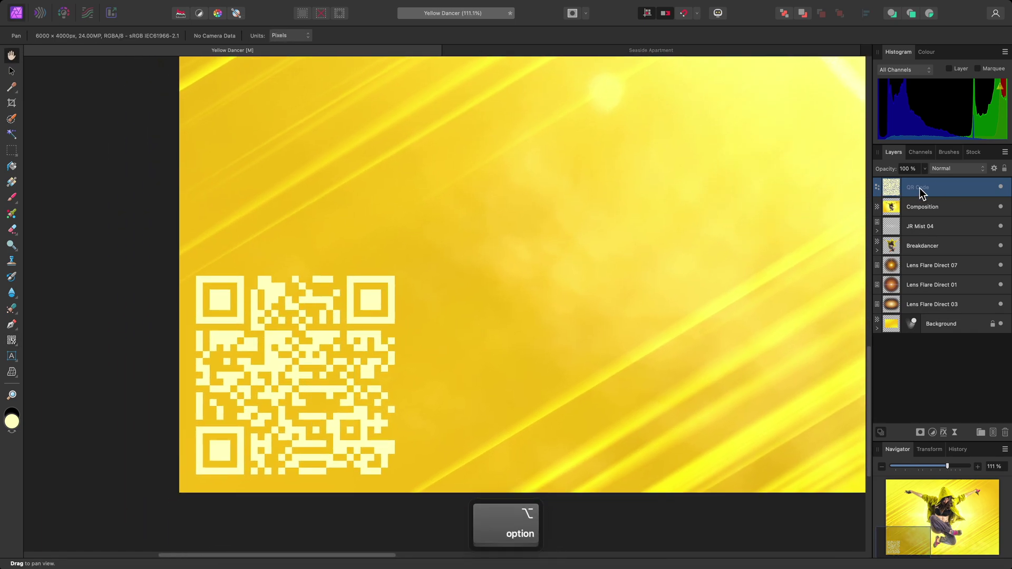
left_click(969, 170)
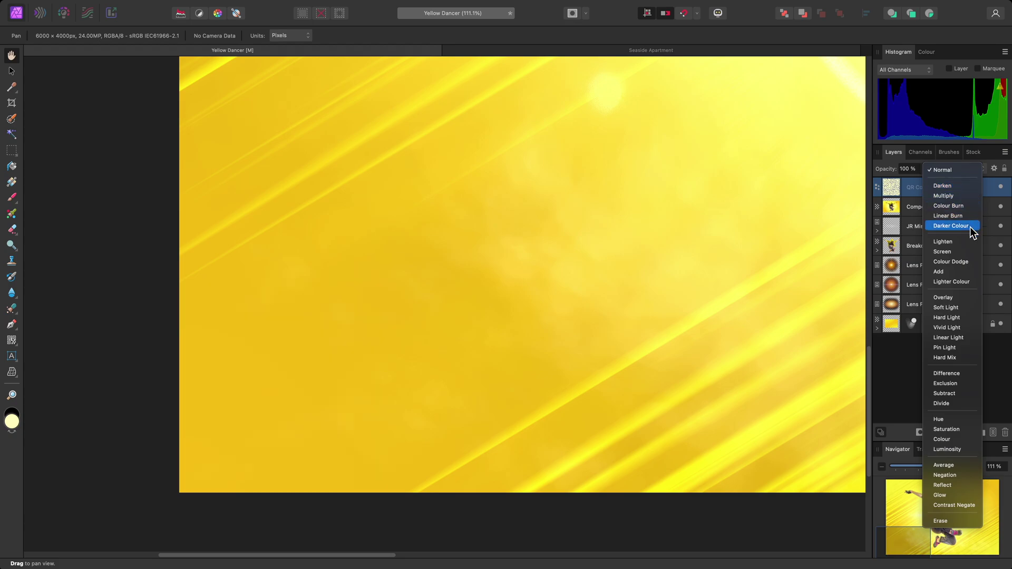
left_click(965, 298)
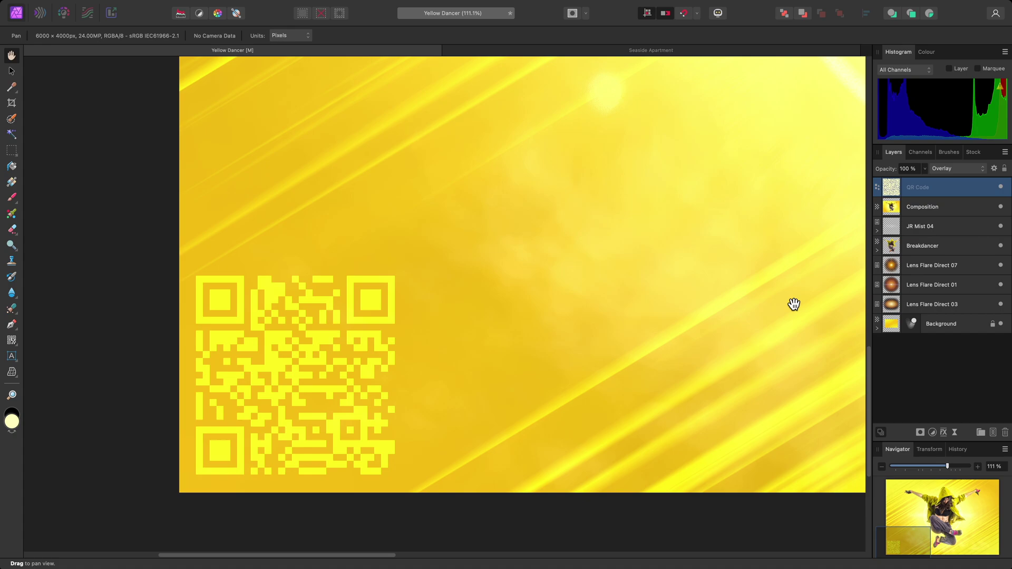
Step: Set the QR code's stroke width to 2 pt, then fit the composition in the window
key("p")
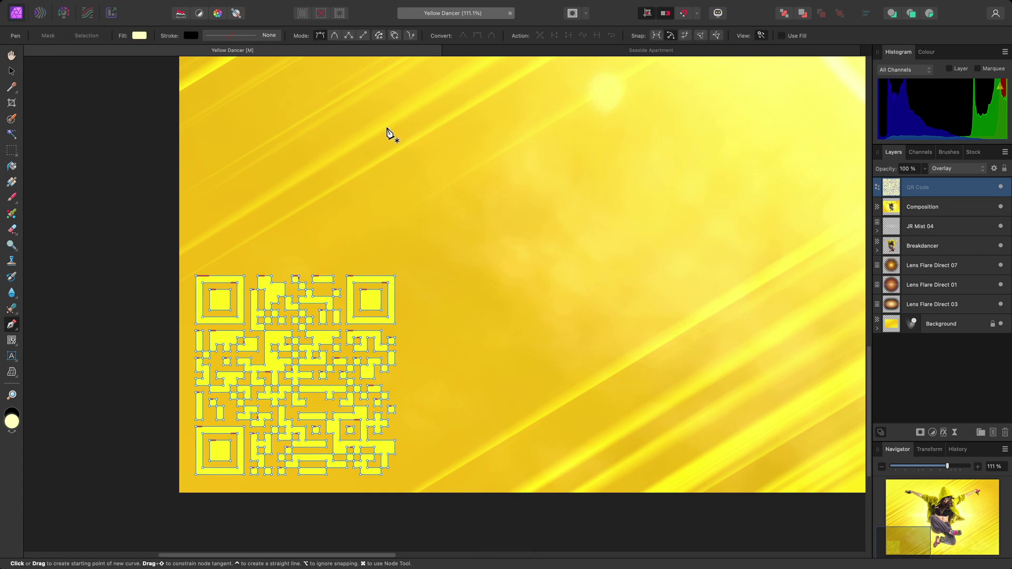
left_click(264, 34)
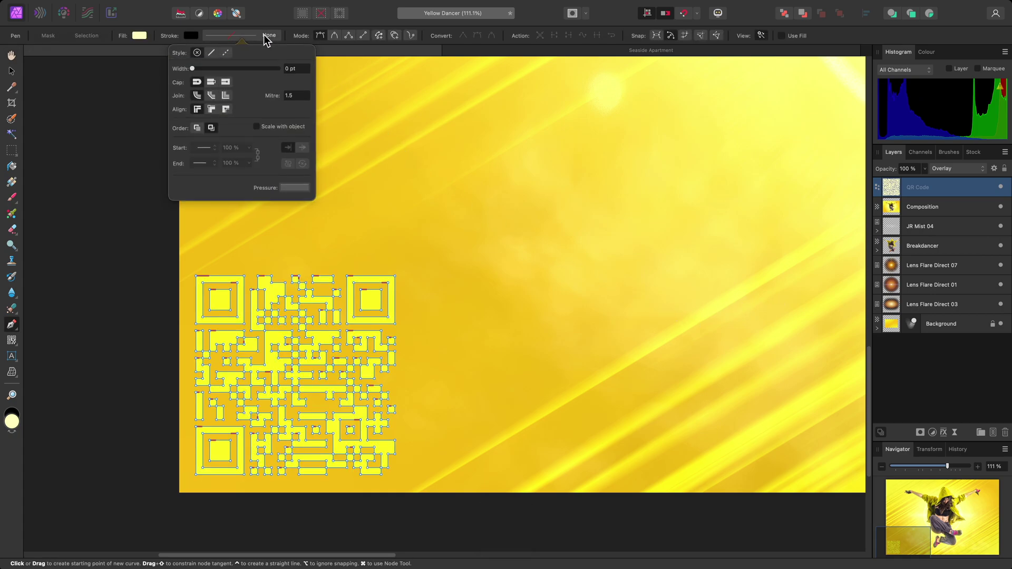
scroll(304, 69, "up", 2)
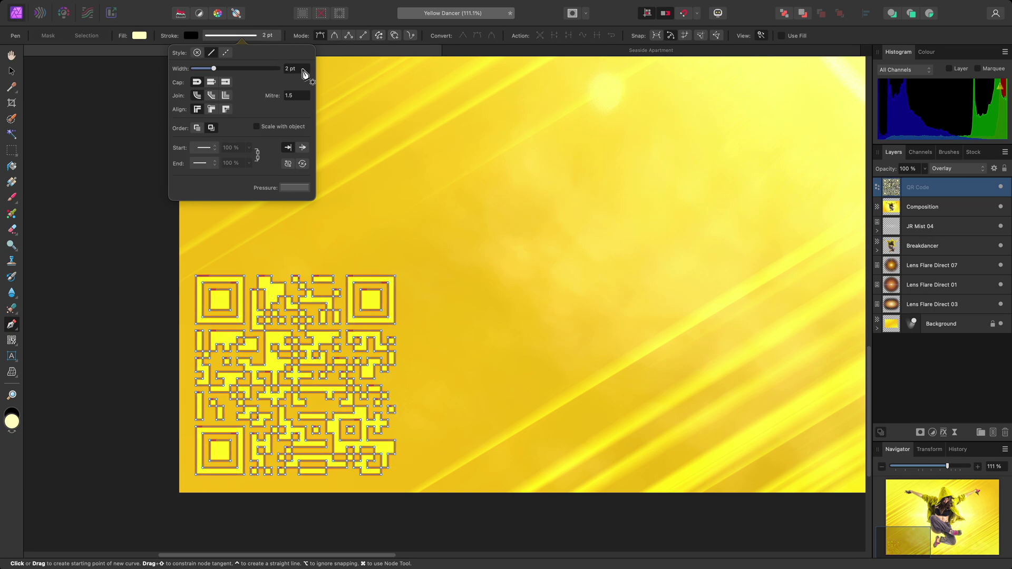
left_click(274, 31)
key("super")
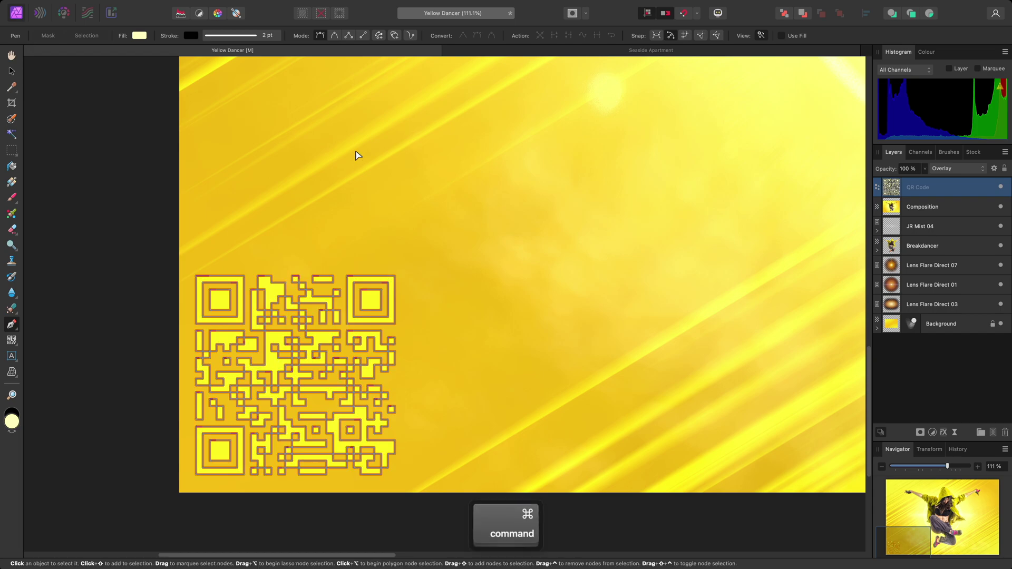
key("super+0")
key("h")
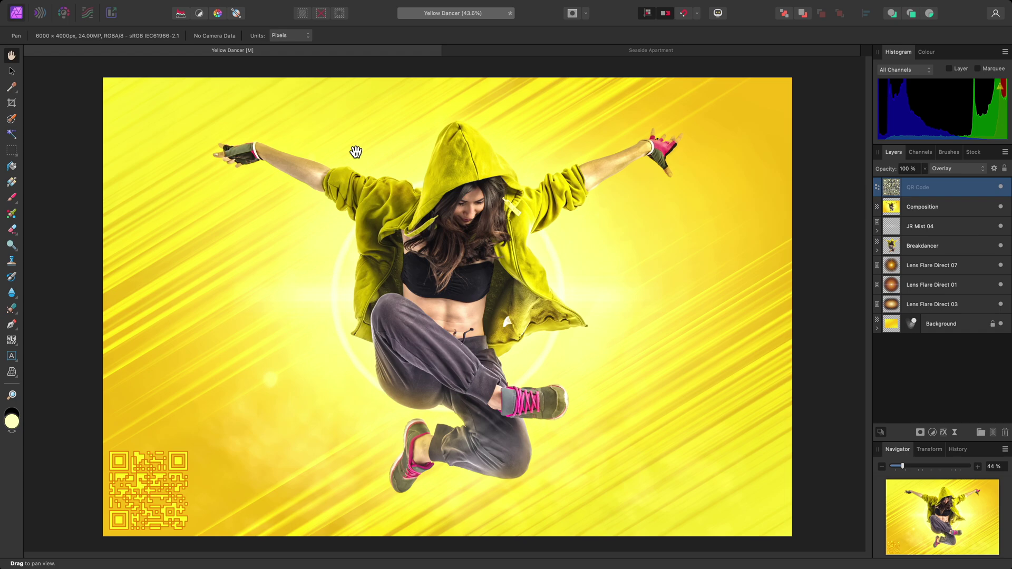
Step: Enlarge the dancer QR code to 1071×1071 px, keep its data, and switch to Seaside Apartment
key("v")
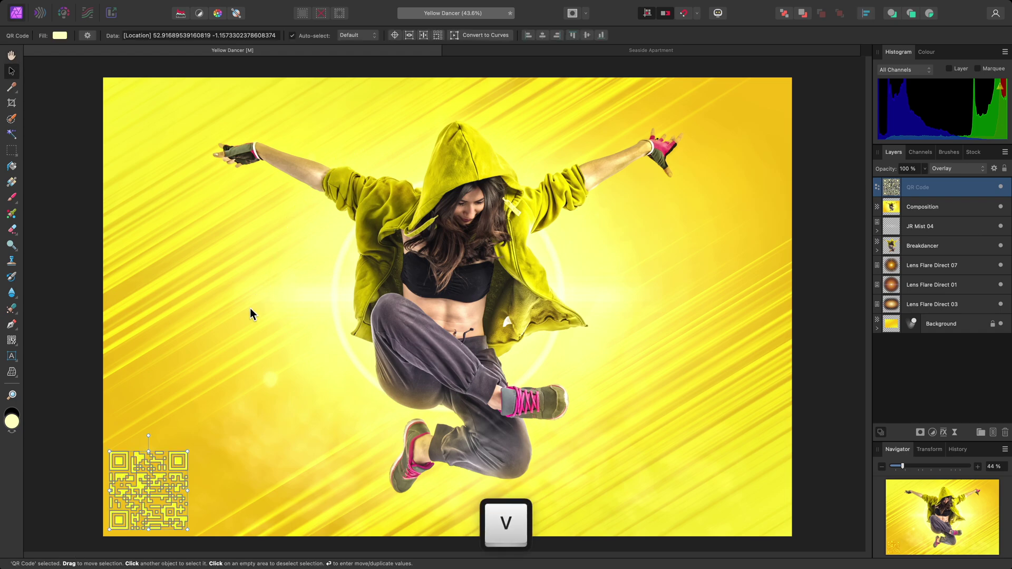
left_click_drag(188, 452, 275, 408)
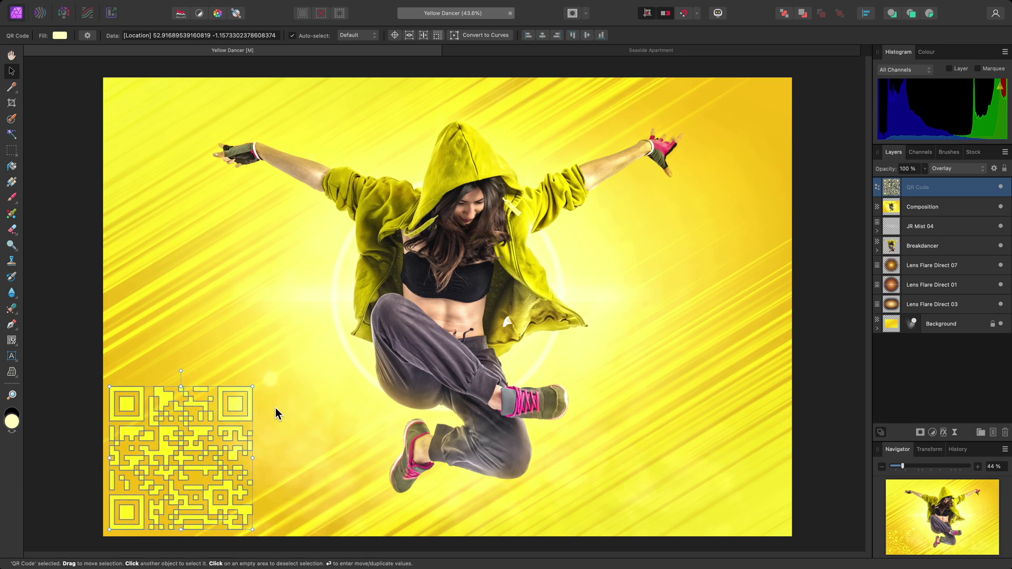
left_click(183, 42)
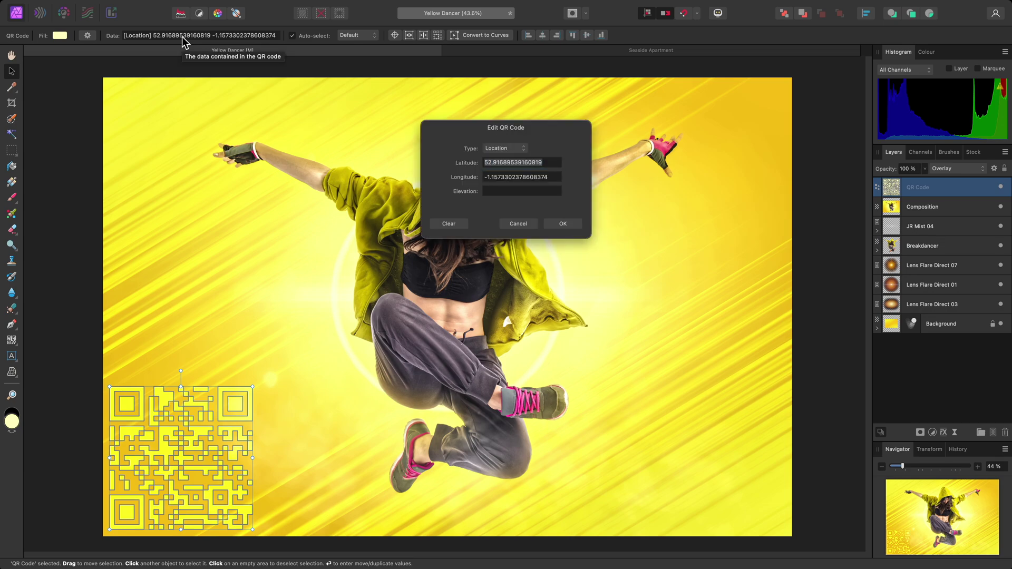
left_click(515, 223)
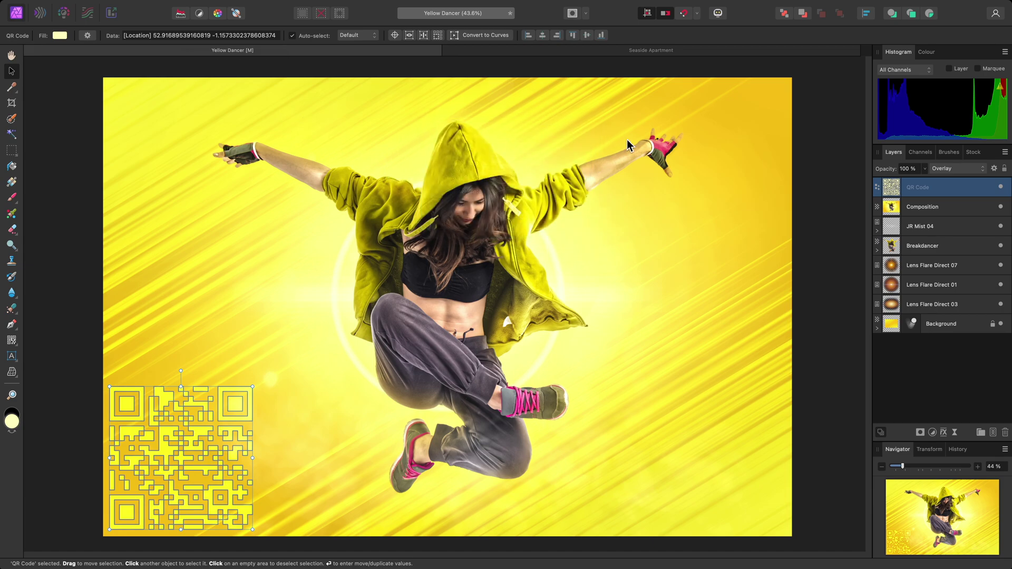
left_click(681, 51)
key("h")
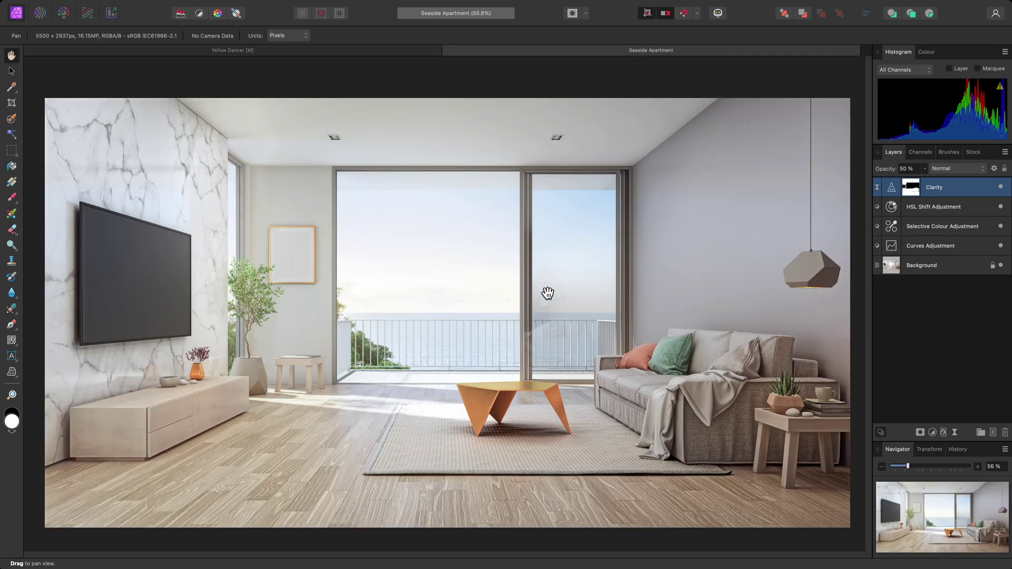
left_click(11, 341)
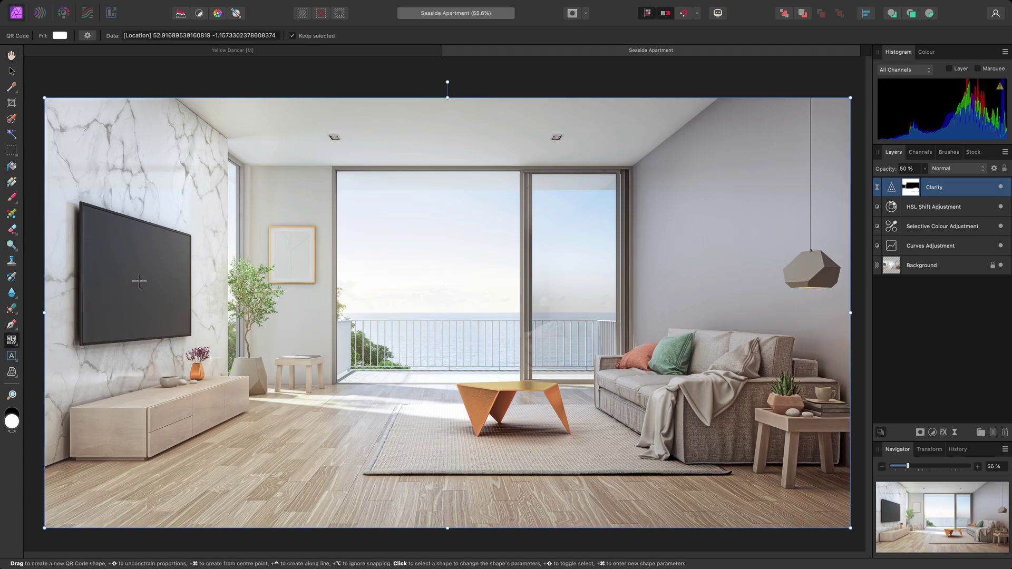
left_click_drag(137, 280, 160, 311)
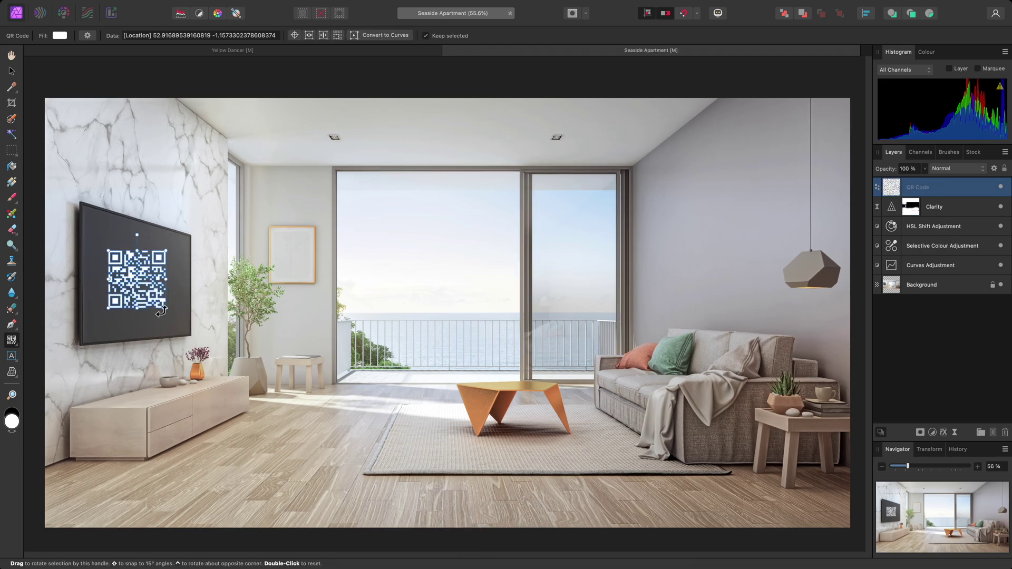
left_click(211, 36)
left_click(519, 150)
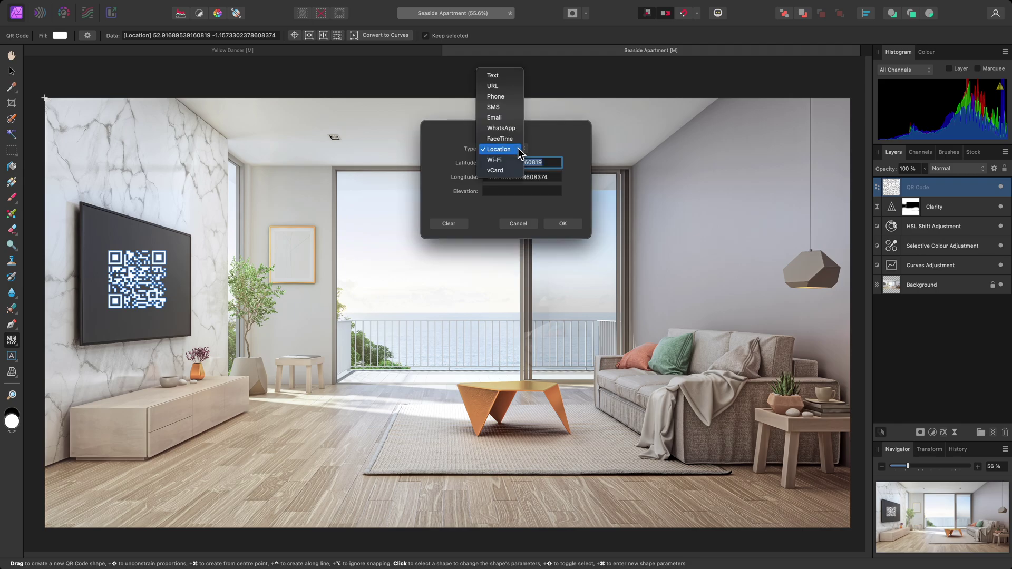
left_click(513, 86)
left_click(564, 195)
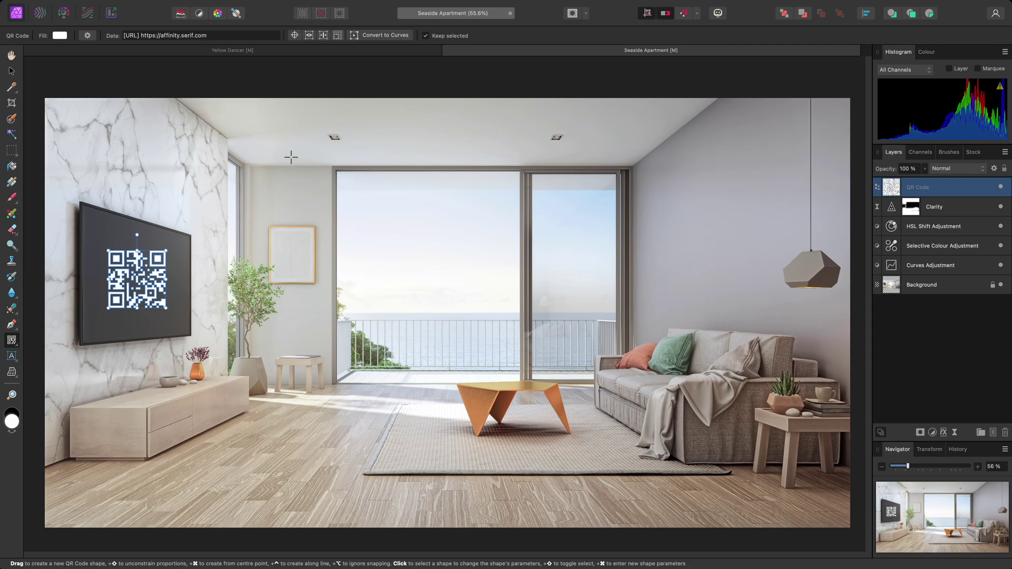
Step: Add a live Perspective filter to the QR code and raise its top-left corner to follow the TV
mouse_move(269, 3)
left_click(219, 10)
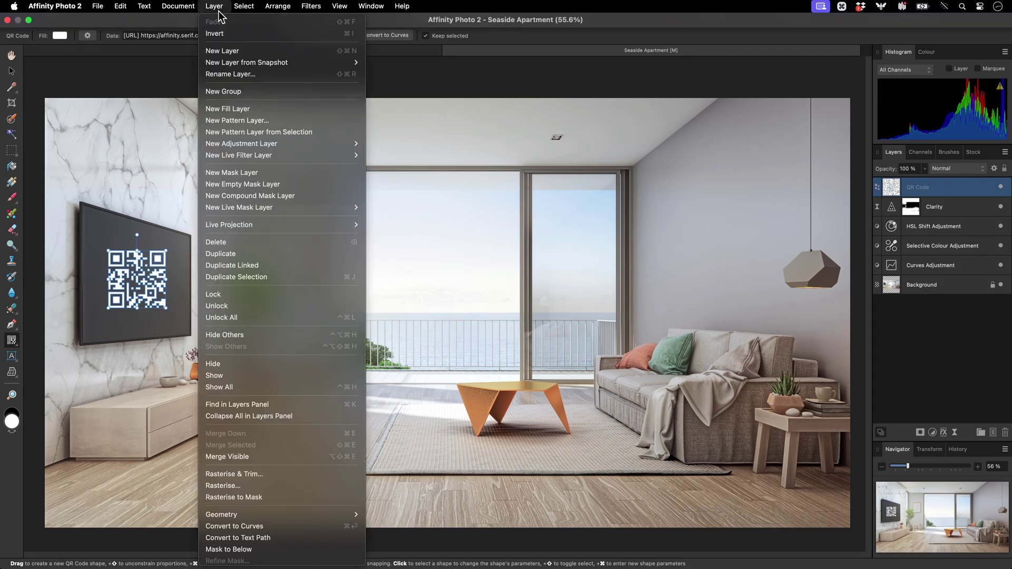
mouse_move(324, 157)
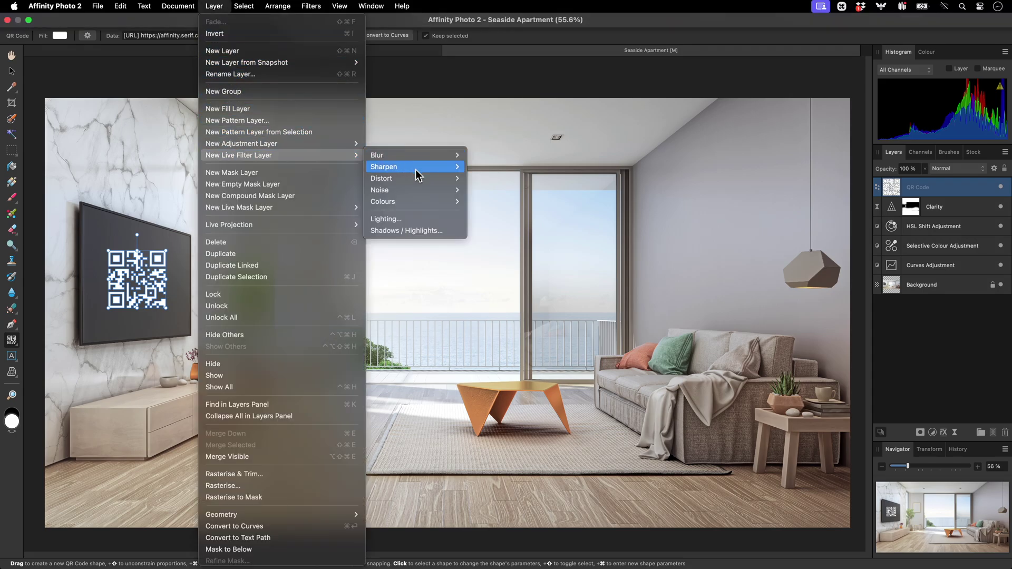
mouse_move(435, 179)
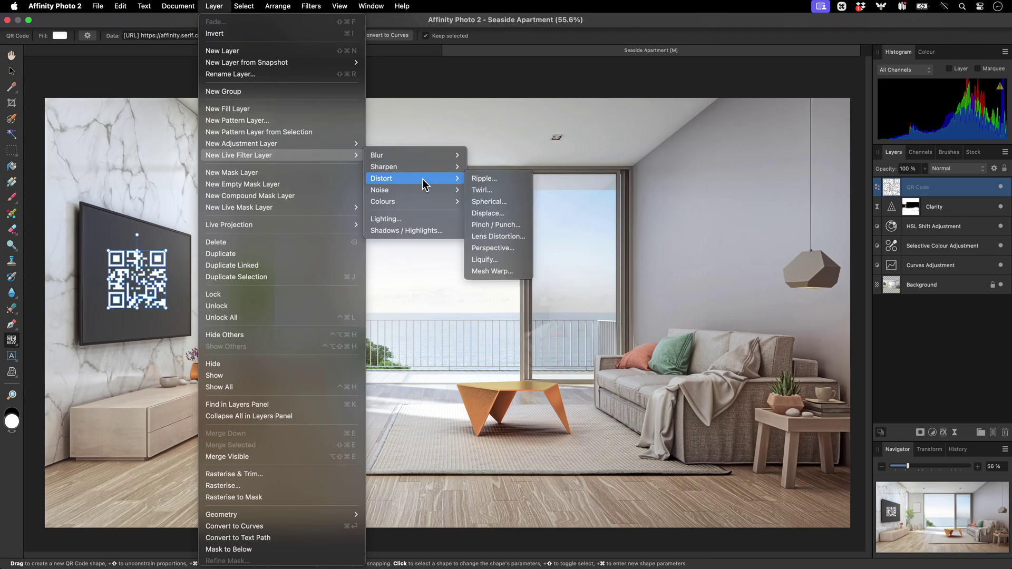
left_click(518, 248)
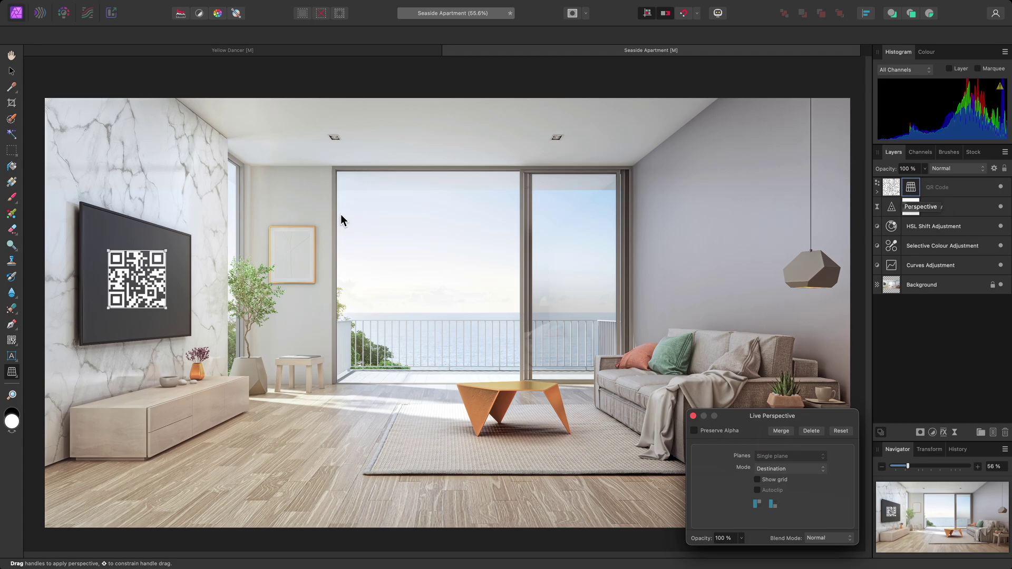
scroll(101, 263, "up", 3)
scroll(101, 264, "up", 5)
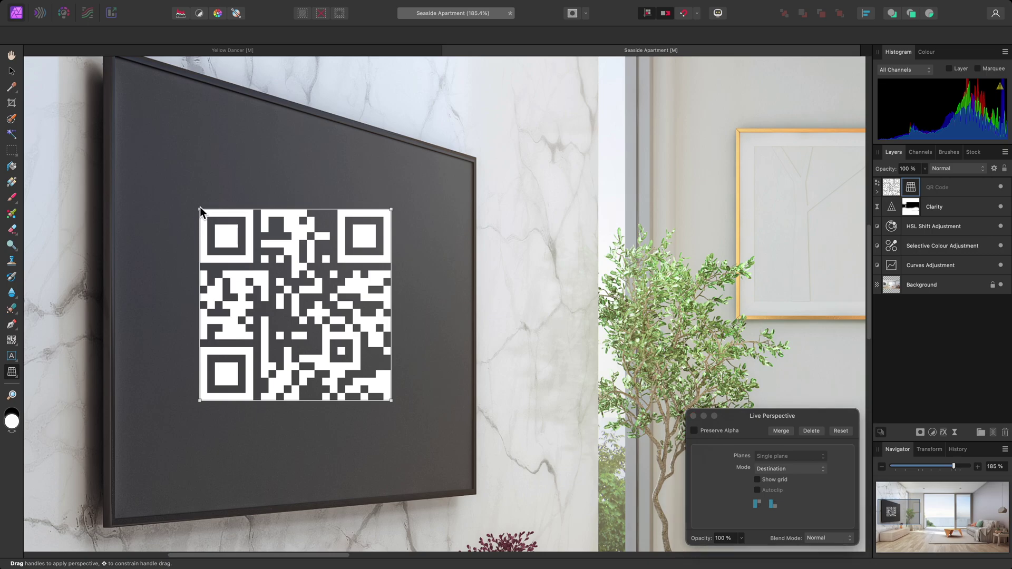
left_click_drag(200, 206, 200, 160)
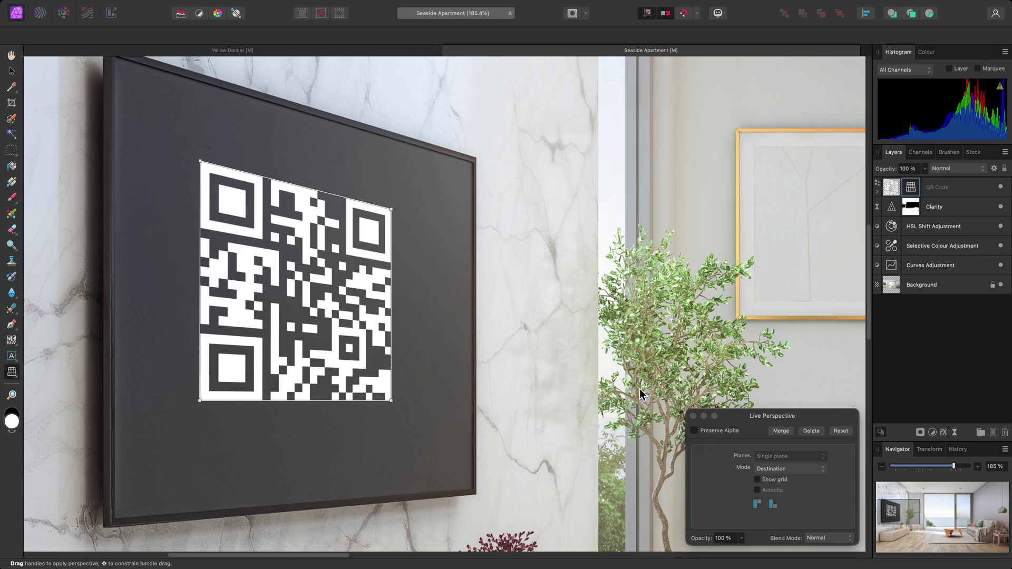
left_click(693, 415)
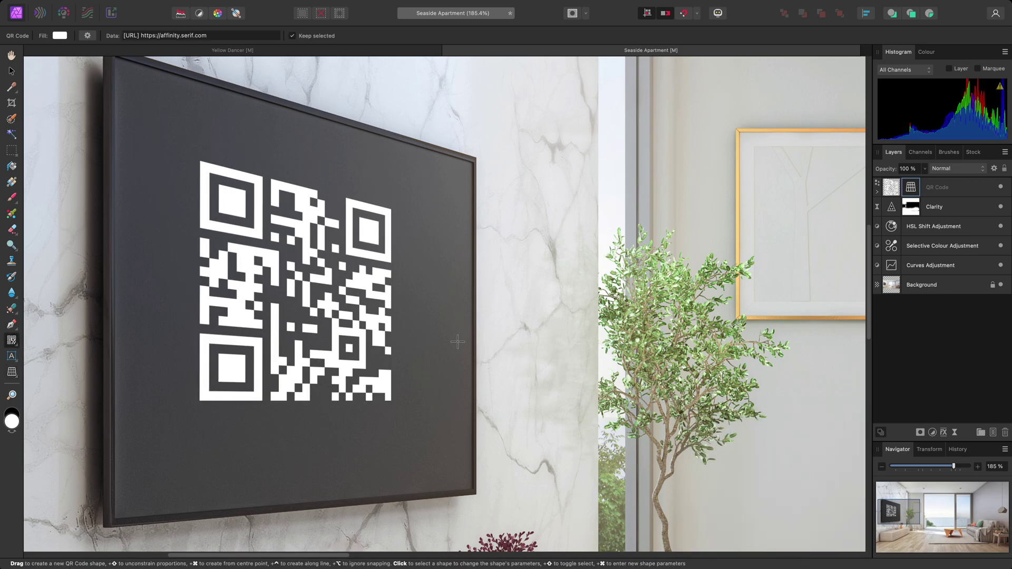
Step: Reposition the TV's QR code slightly lower and enlarge it to 518 px around its centre
left_click(940, 187)
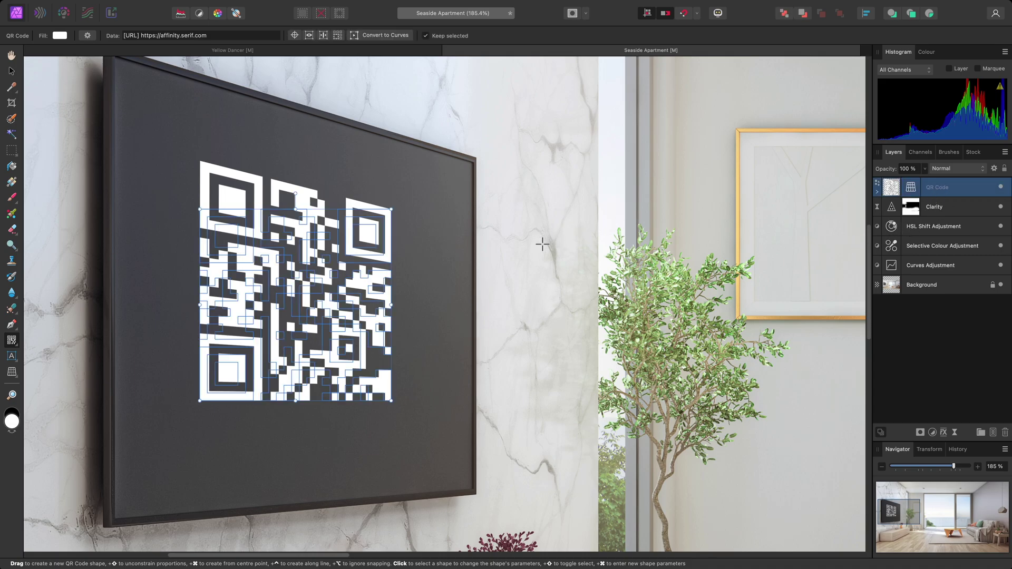
key("v")
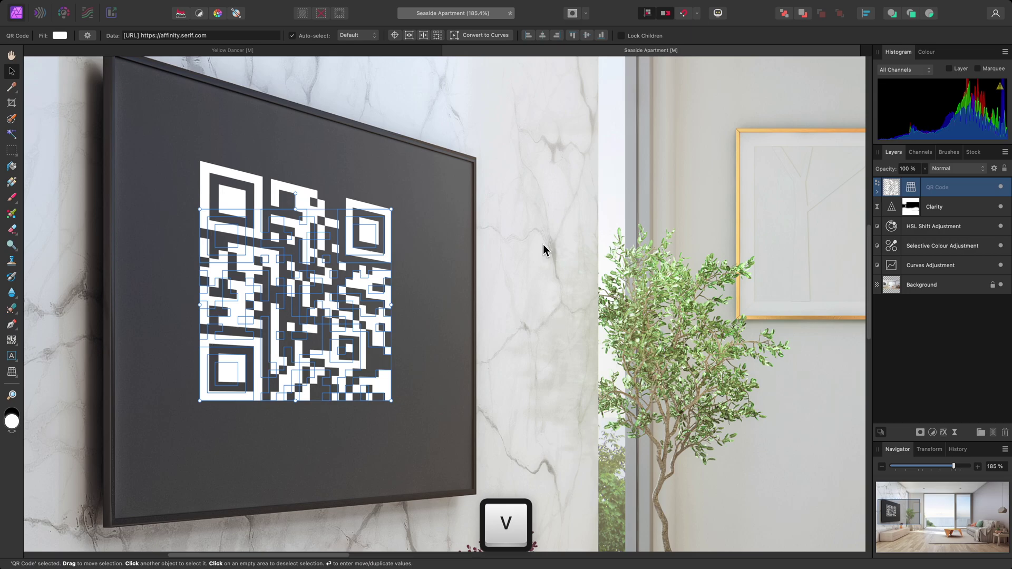
left_click_drag(320, 251, 324, 260)
scroll(359, 333, "down", 3)
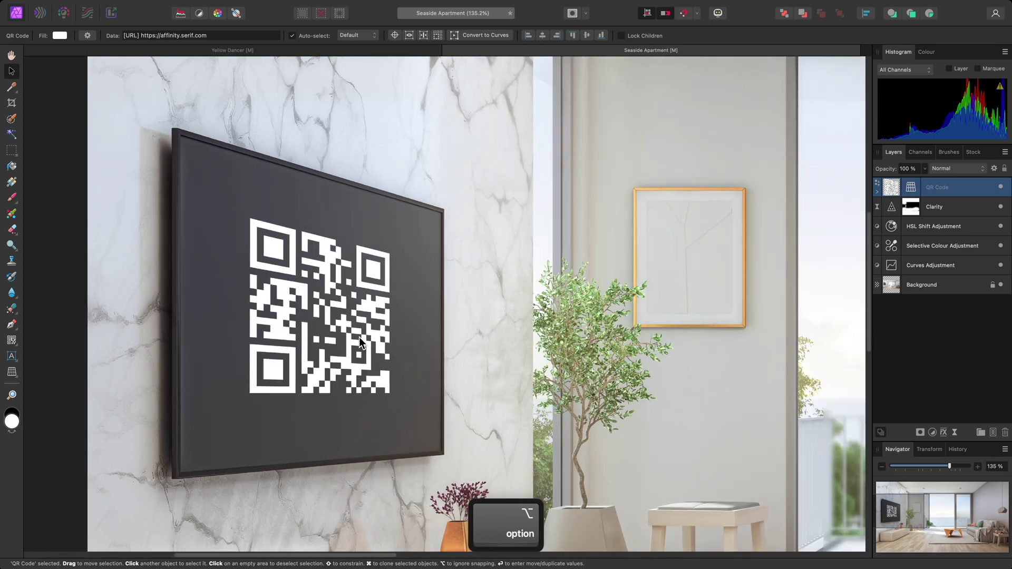
left_click_drag(381, 367, 407, 386)
left_click_drag(372, 299, 374, 305)
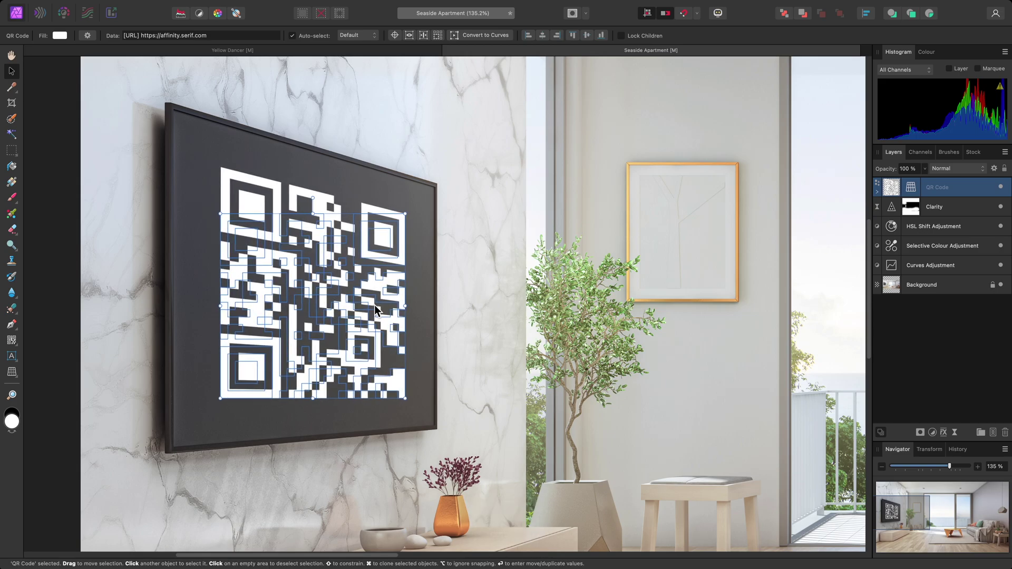
Step: Lower the perspective filter's bottom-left corner to match the screen, then fit the photo in view
double_click(911, 187)
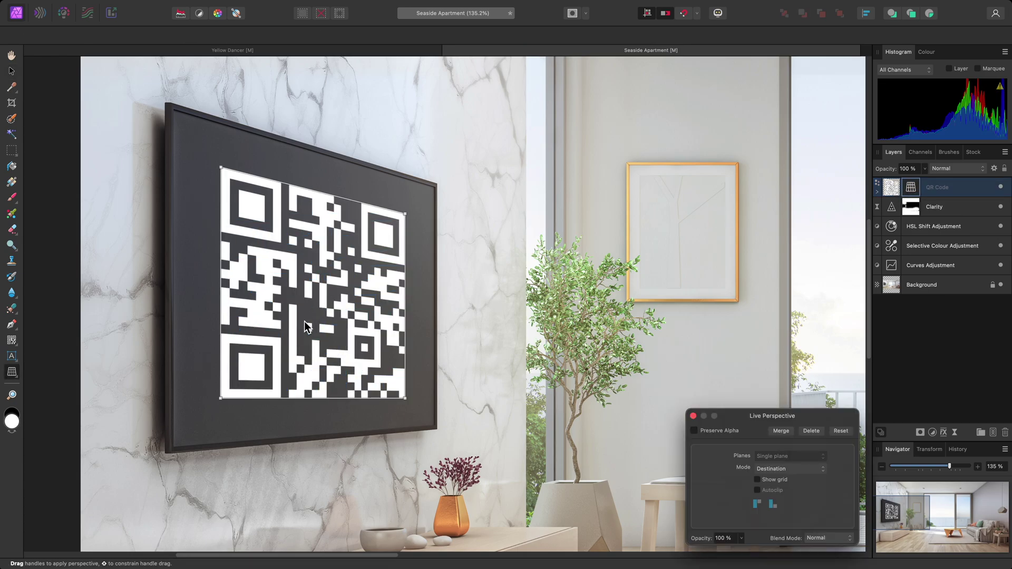
left_click_drag(221, 399, 219, 407)
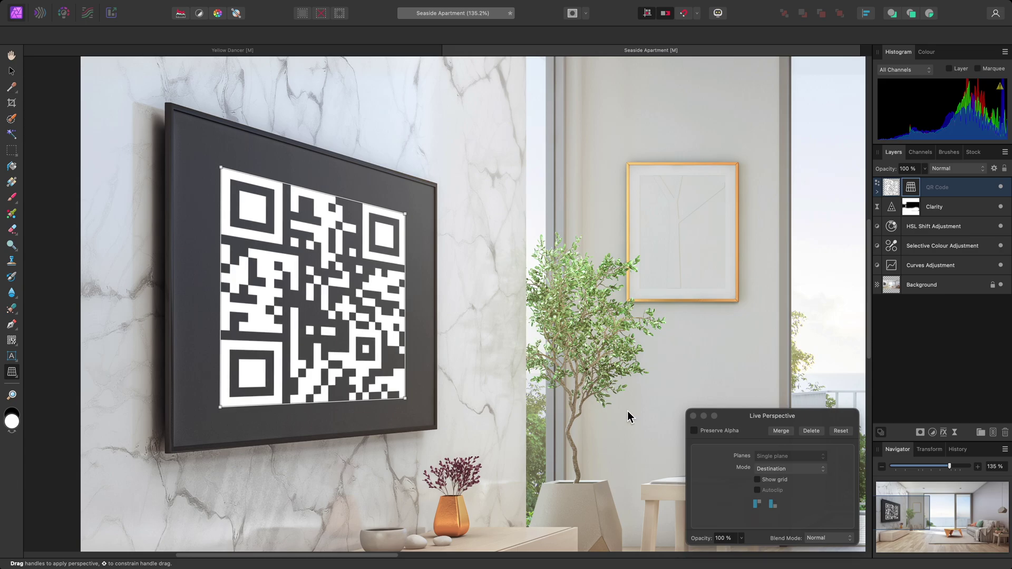
left_click(693, 416)
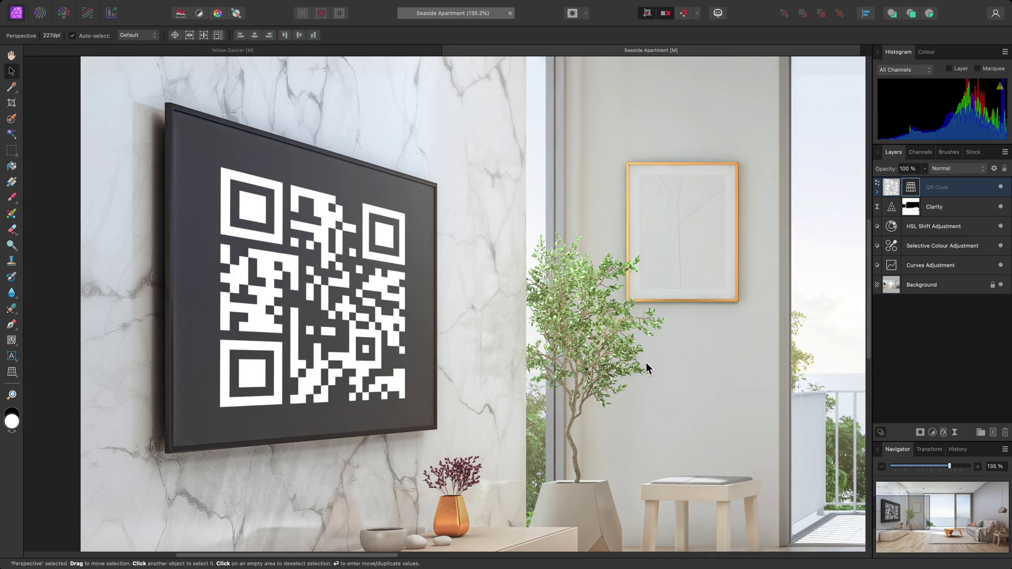
key("super+0")
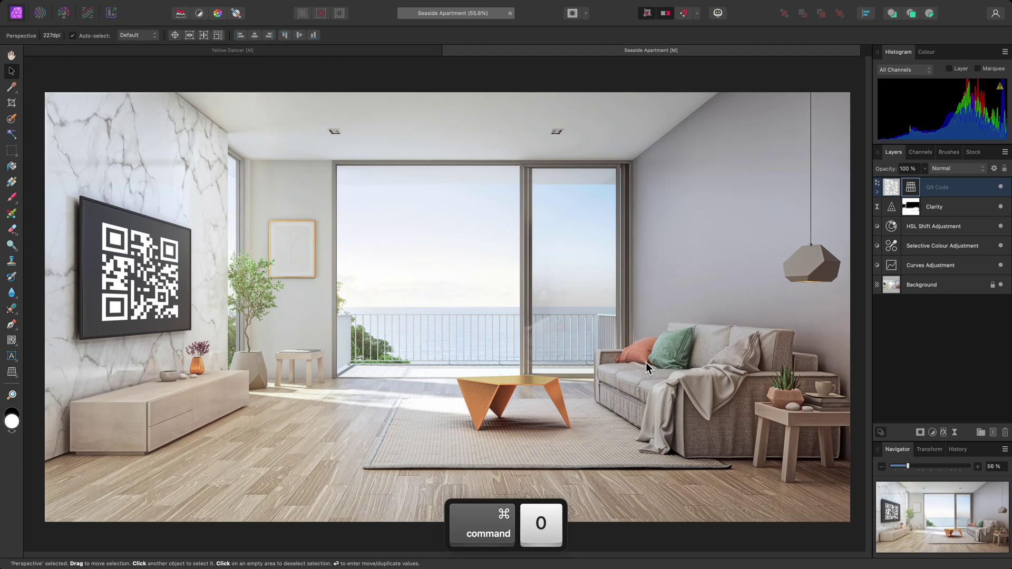